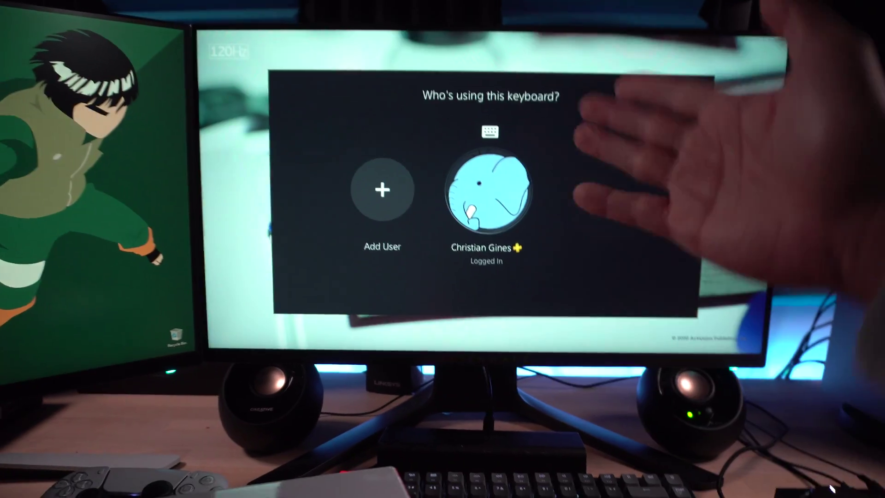
- Continue past the profile and title screens, then back out of Zombies to the main menu
key(Return)
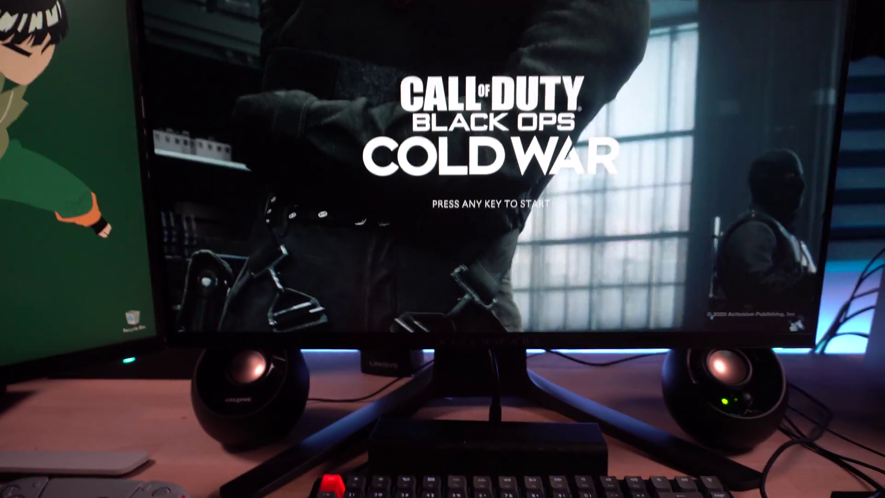
key(Return)
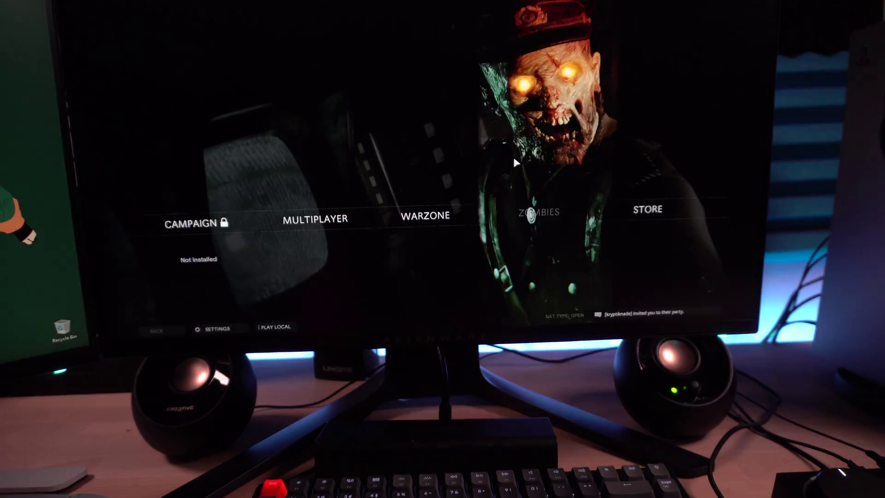
click(511, 156)
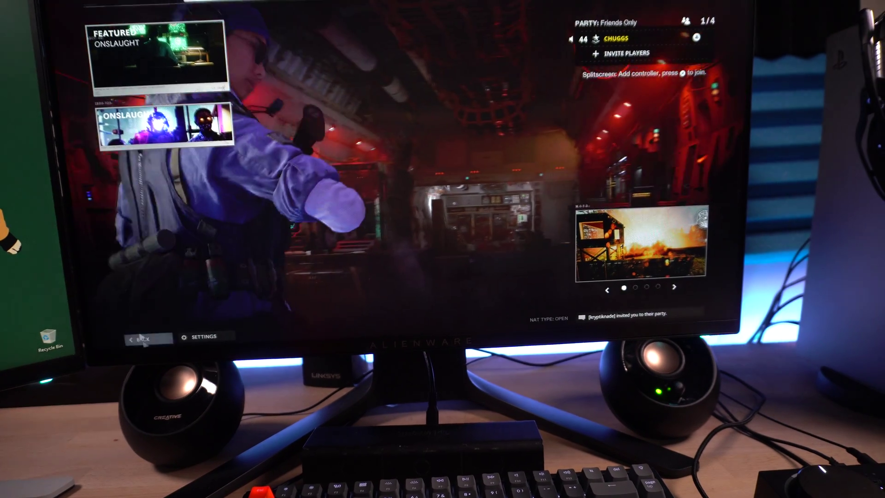
click(160, 340)
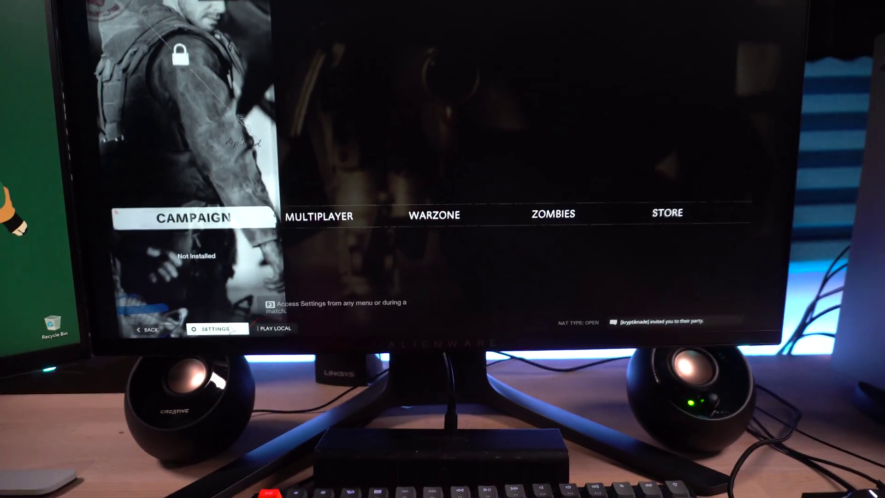
- In Settings, set Input Device to Keyboard & Mouse on the Keyboard & Mouse tab
click(229, 388)
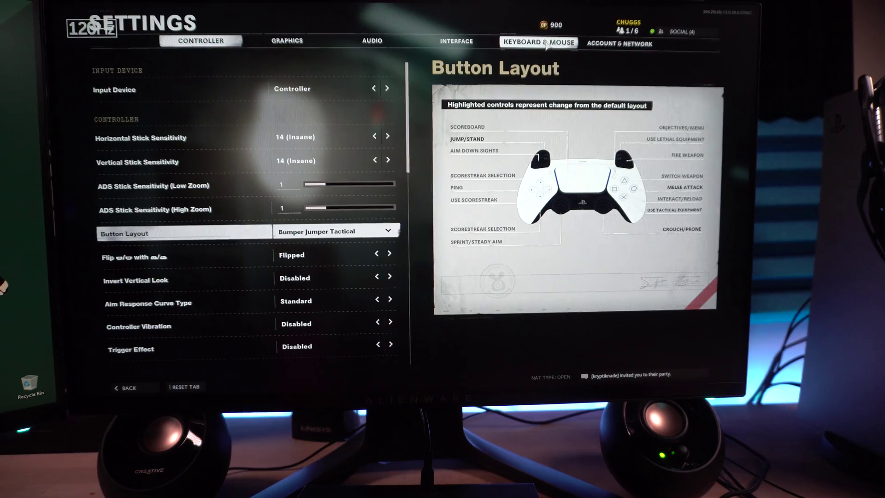
click(528, 27)
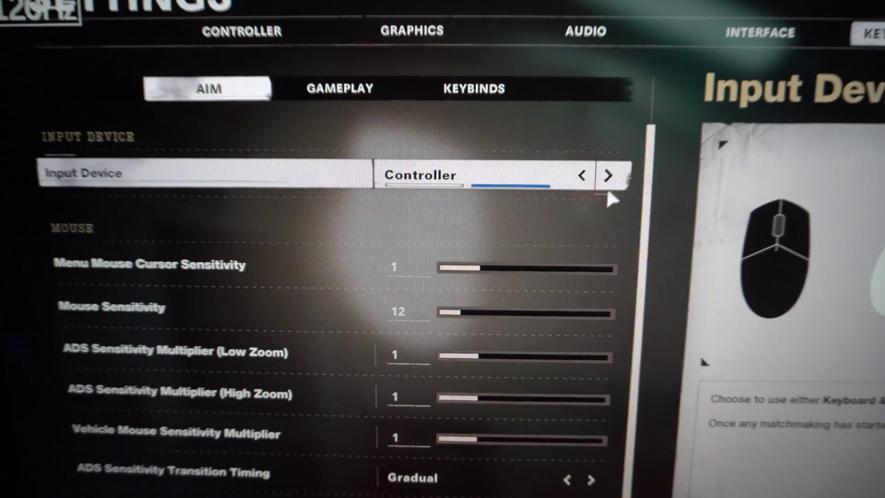
click(578, 178)
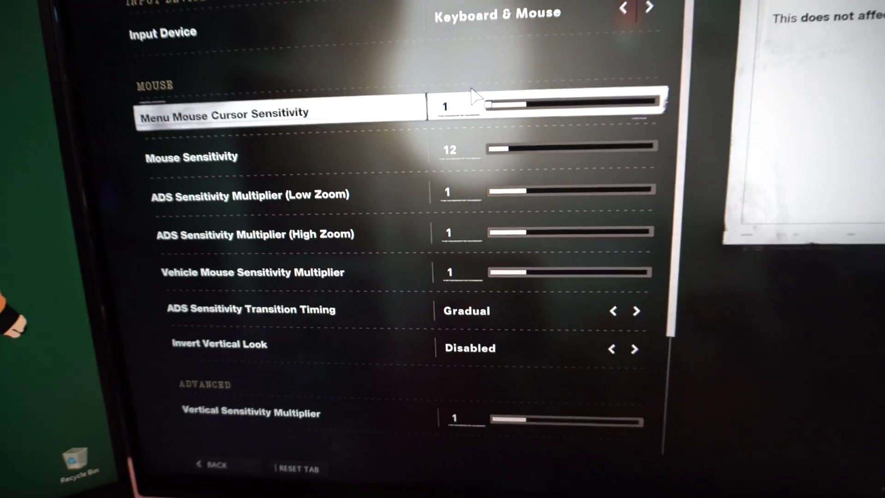
scroll(474, 97, down, 5)
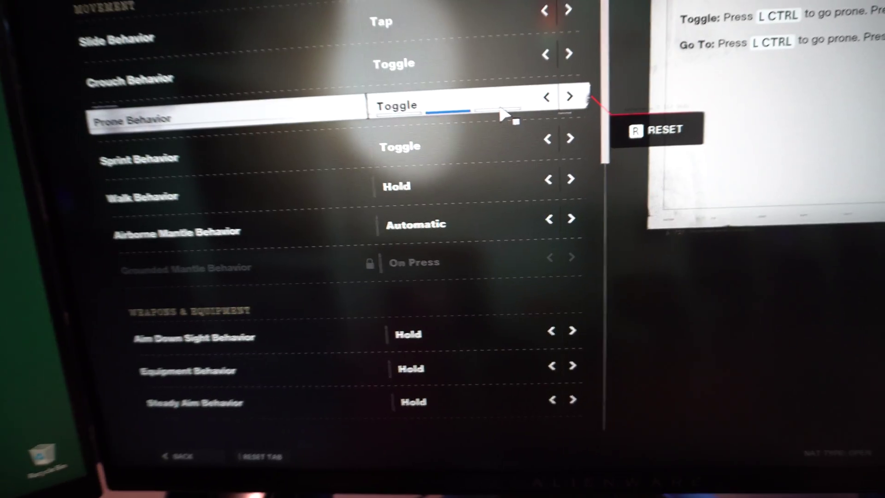